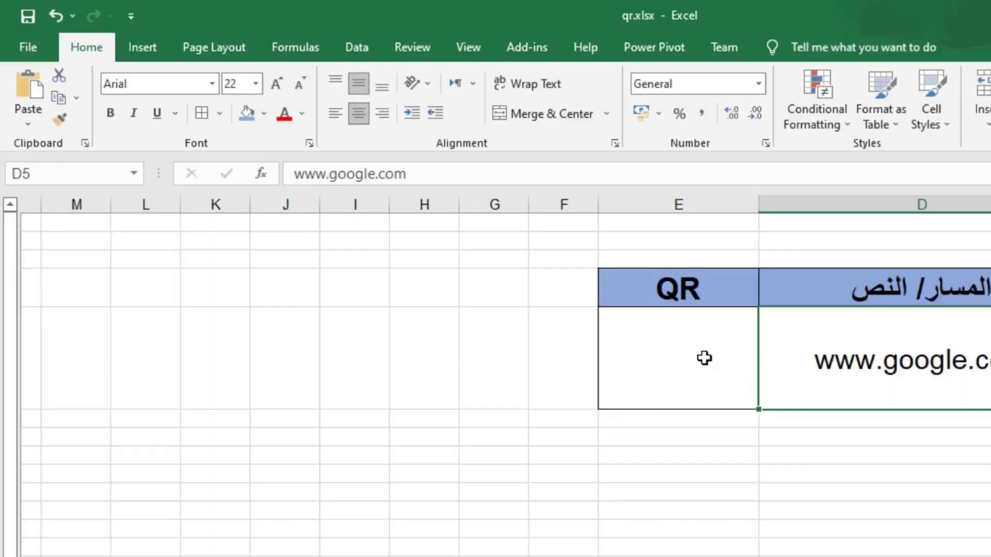
Open the Office Add-ins store using Get Add-ins on the Insert tab.
{"action": "left_click", "coordinate": [159, 61]}
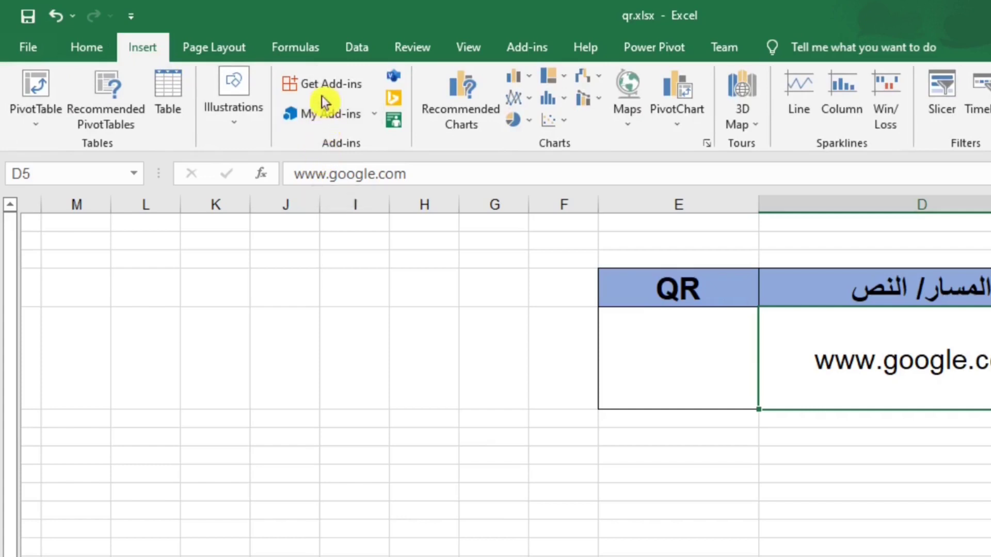
{"action": "left_click", "coordinate": [289, 92]}
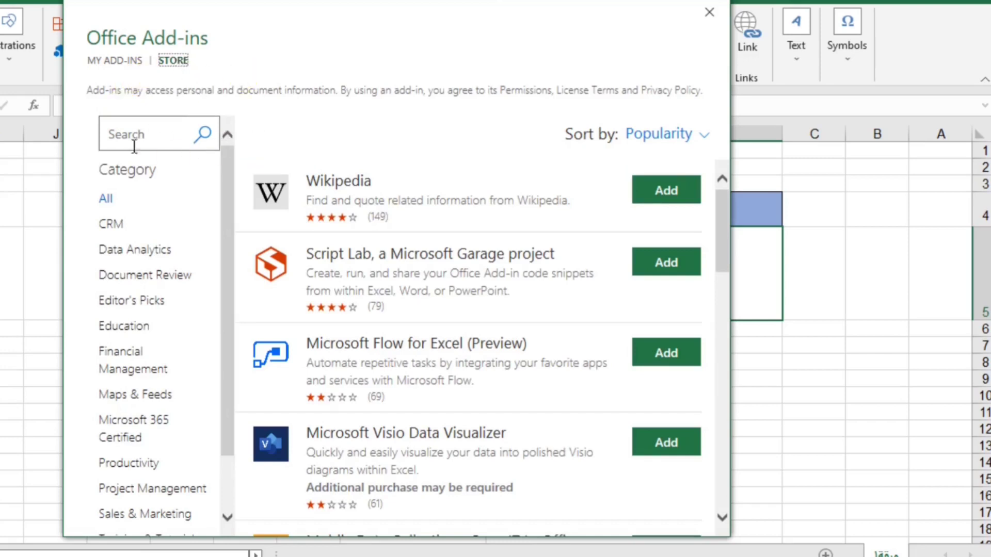
Search the add-ins store for 'qr4' and add QR4Office, bringing up its license prompt.
{"action": "left_click", "coordinate": [163, 143]}
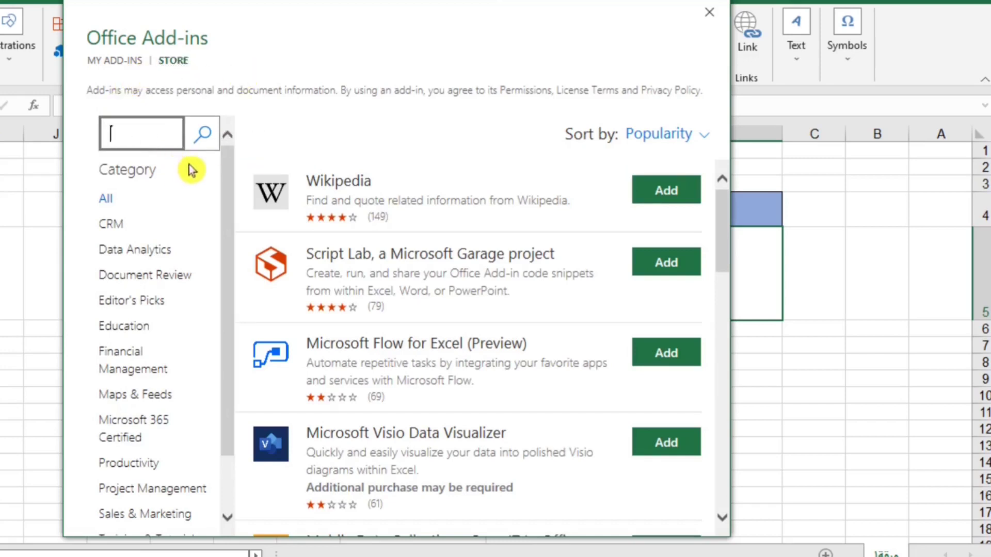
{"action": "type", "text": "qr"}
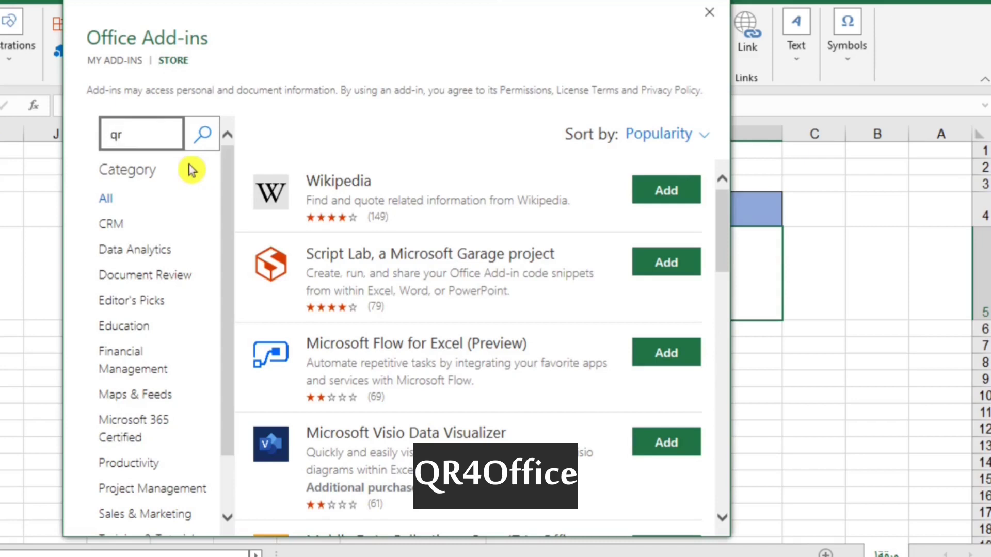
{"action": "type", "text": "4"}
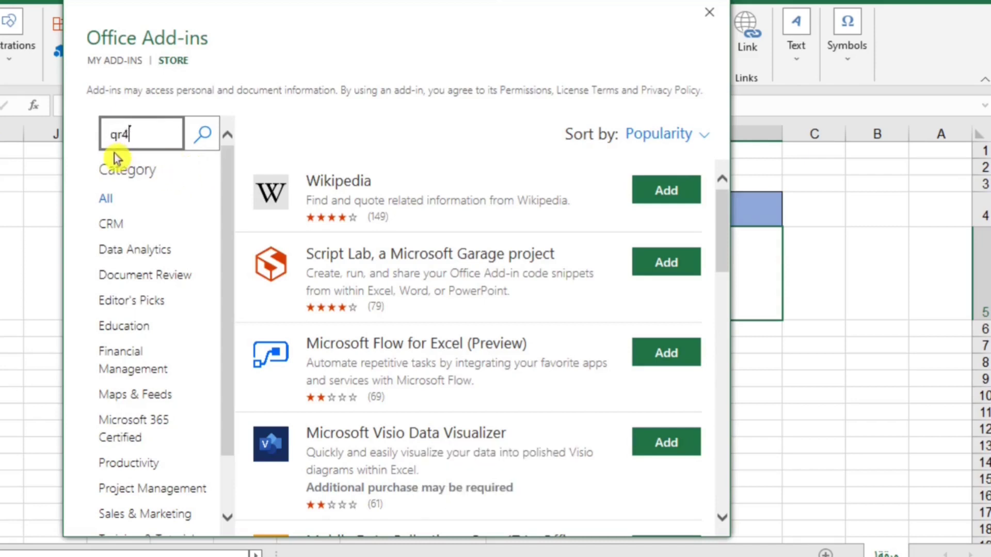
{"action": "left_click", "coordinate": [202, 138]}
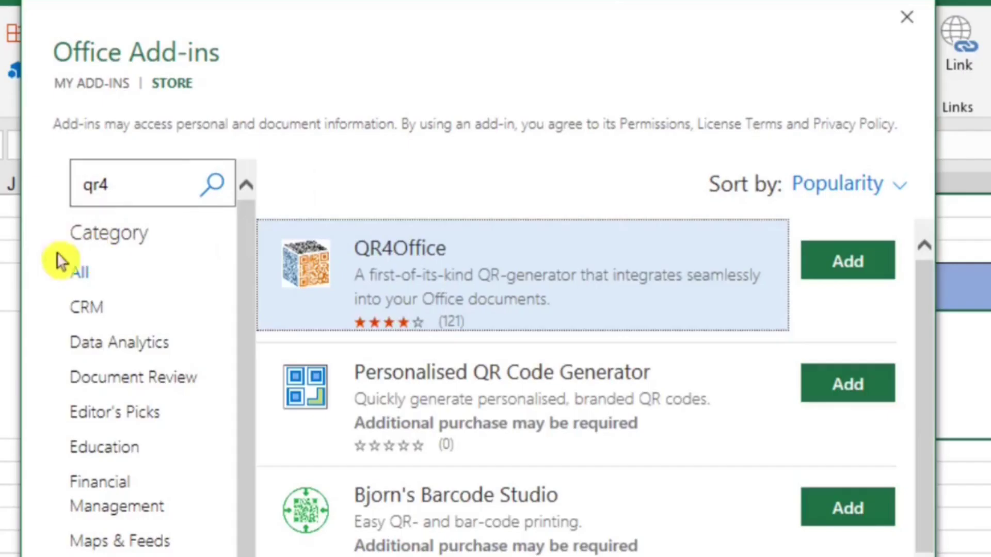
{"action": "scroll", "coordinate": [541, 361], "scroll_direction": "down", "scroll_amount": 2}
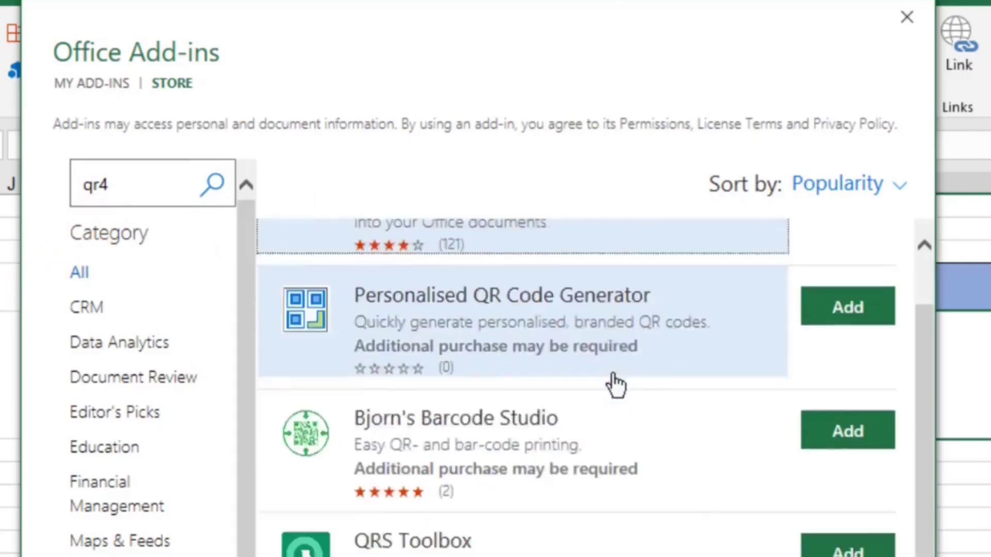
{"action": "scroll", "coordinate": [594, 362], "scroll_direction": "up", "scroll_amount": 2}
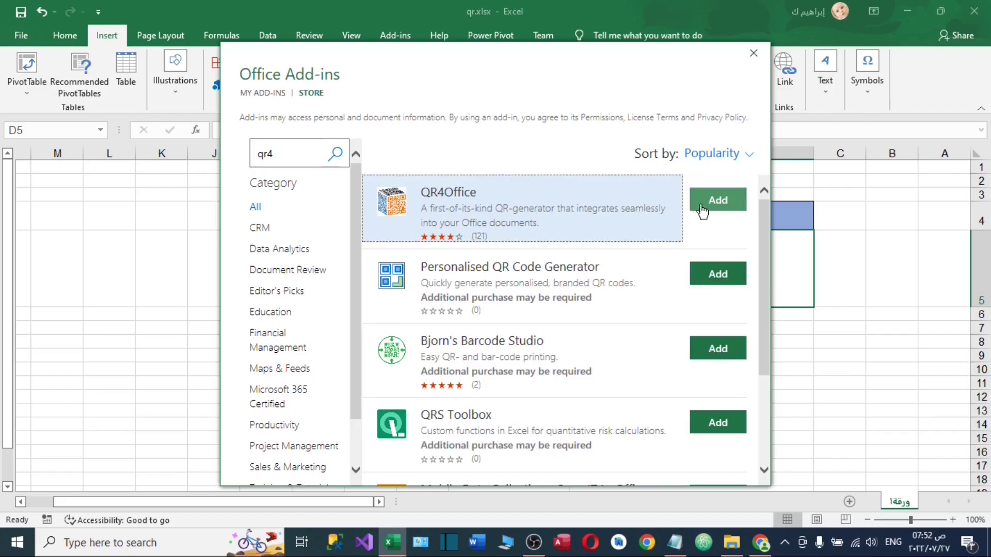
{"action": "left_click", "coordinate": [705, 206]}
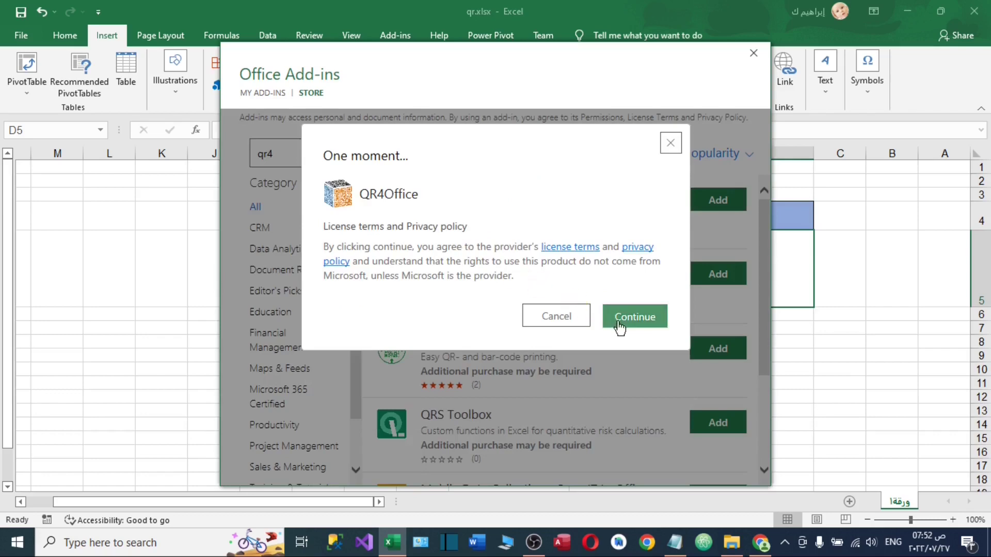
Accept the QR4Office license terms to install it, then close its task pane.
{"action": "left_click", "coordinate": [619, 320]}
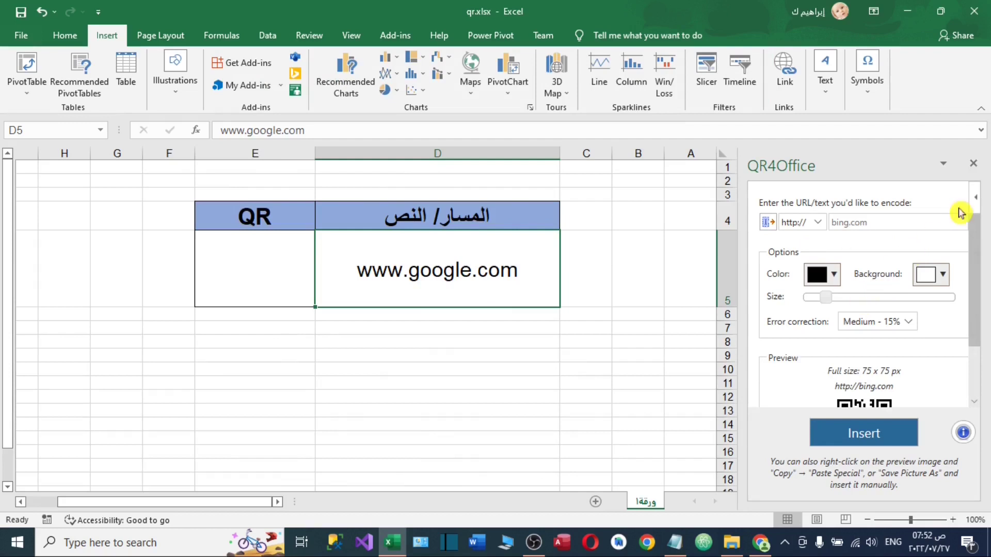
{"action": "scroll", "coordinate": [857, 216], "scroll_direction": "down", "scroll_amount": 2}
{"action": "scroll", "coordinate": [864, 225], "scroll_direction": "up", "scroll_amount": 2}
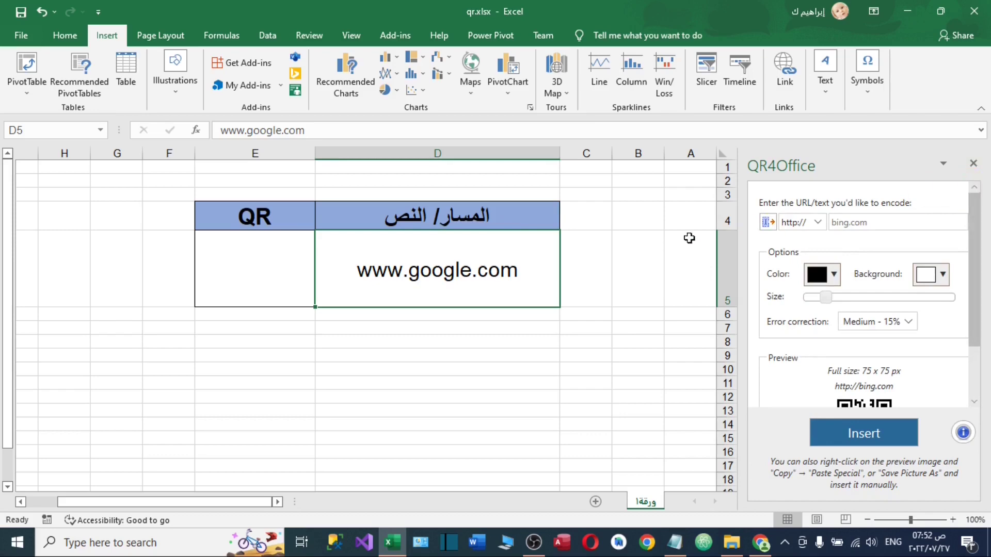
{"action": "left_click", "coordinate": [973, 163]}
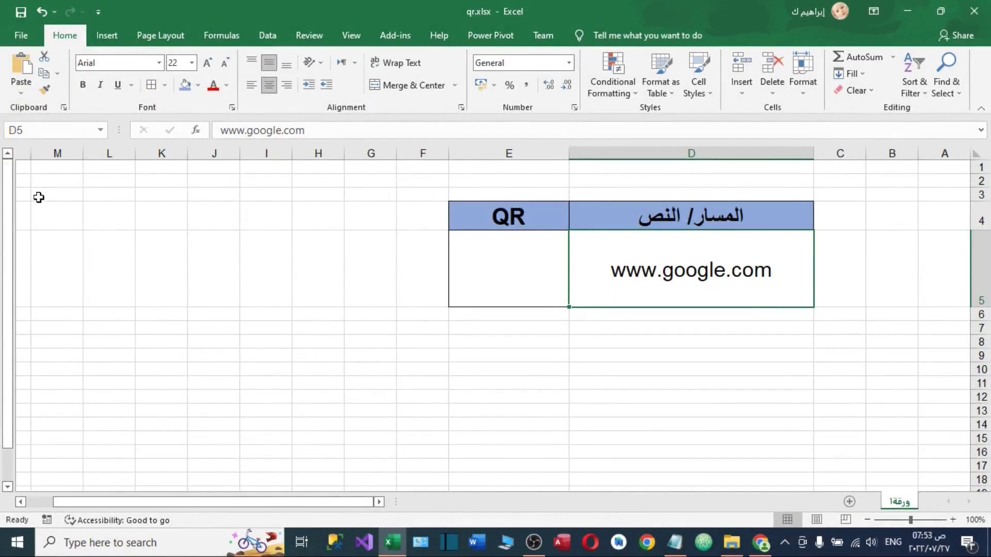
Relaunch QR4Office from My Add-ins so its encoding panel opens beside the table.
{"action": "left_click", "coordinate": [93, 36]}
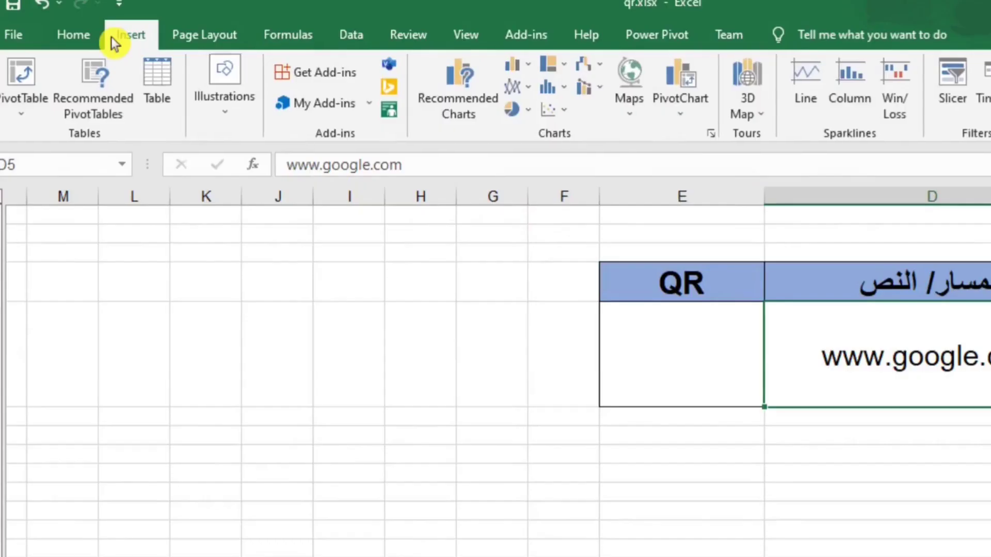
{"action": "left_click", "coordinate": [320, 112]}
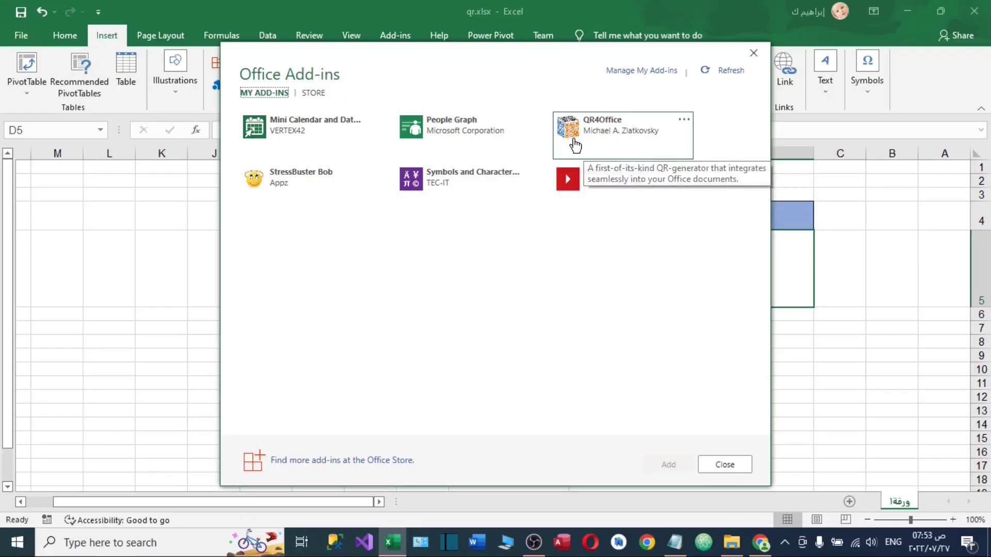
{"action": "left_click", "coordinate": [566, 147]}
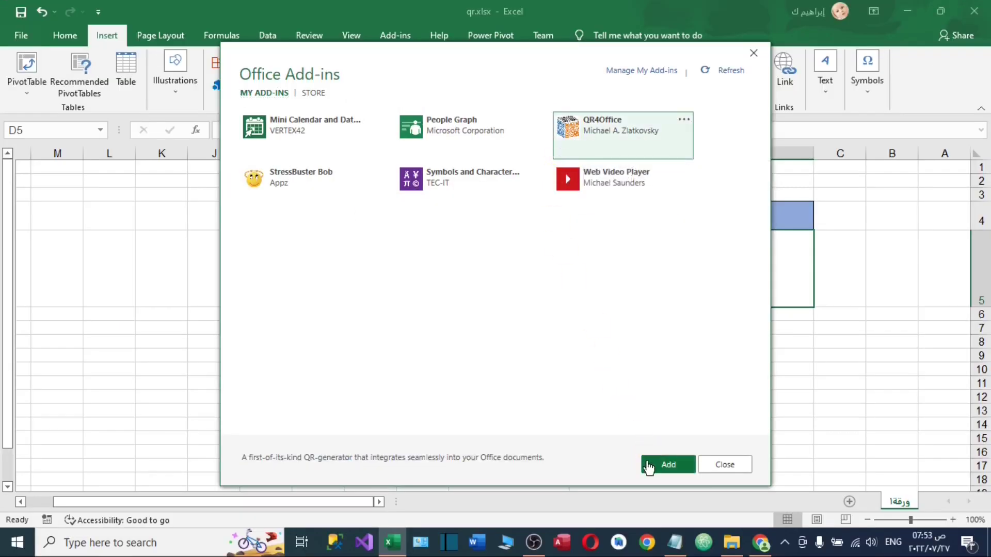
{"action": "left_click", "coordinate": [653, 464]}
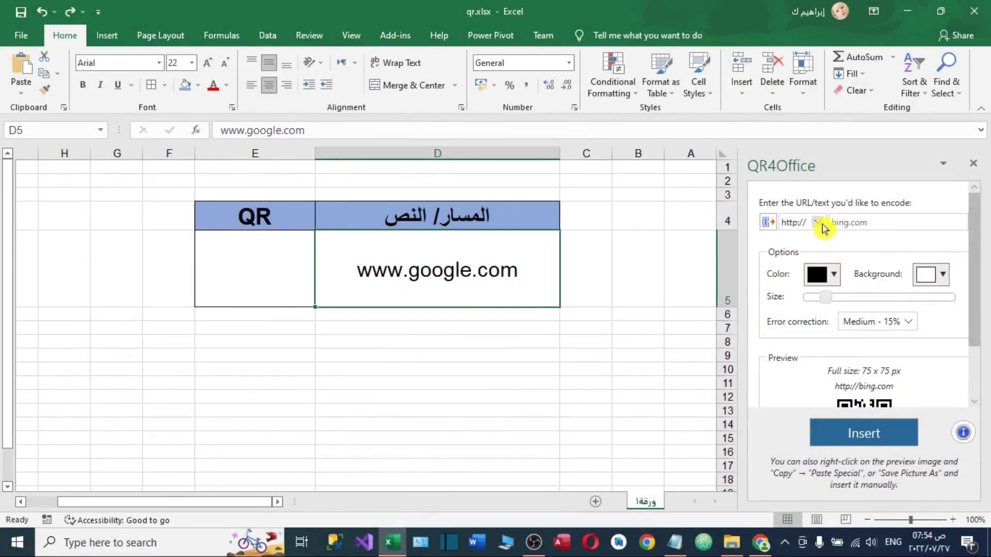
{"action": "left_click", "coordinate": [822, 223]}
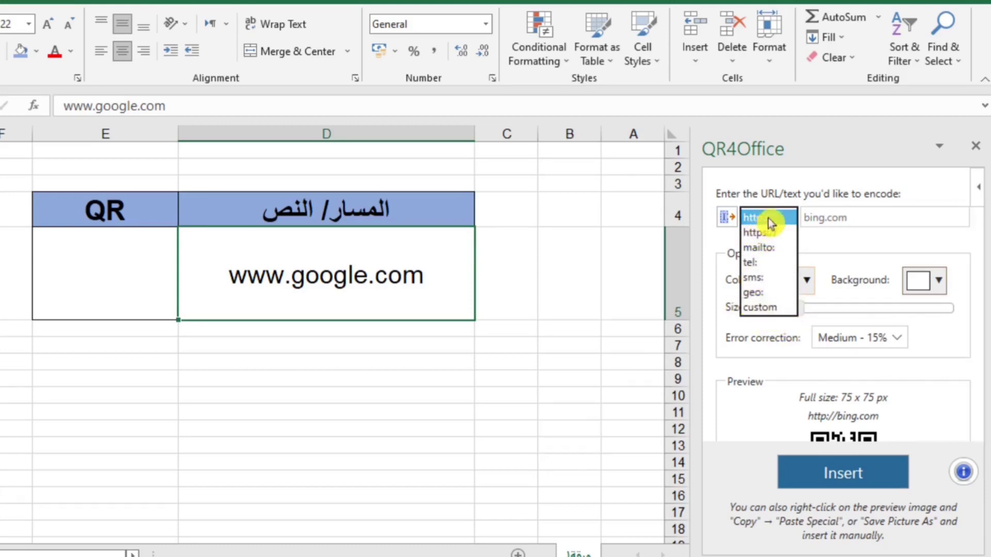
{"action": "left_click", "coordinate": [763, 219]}
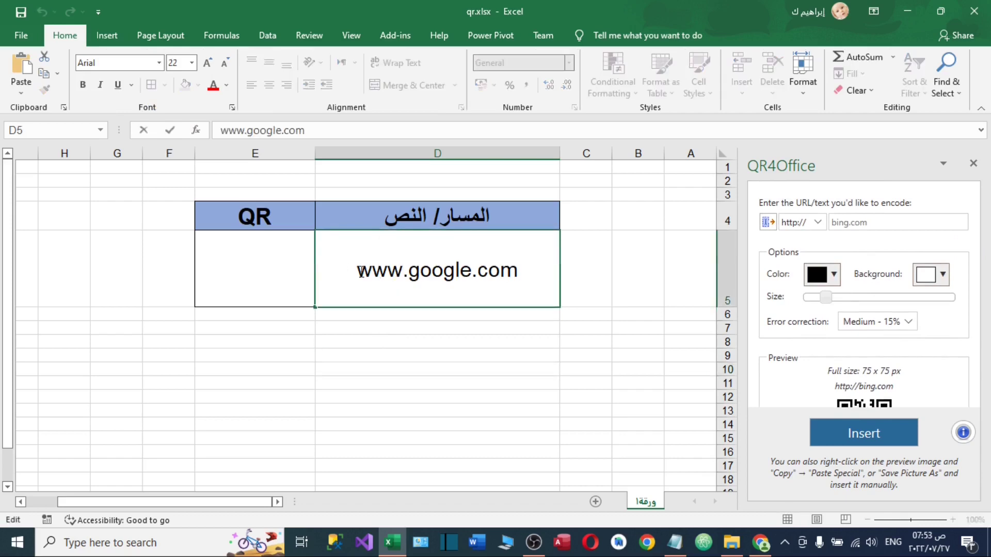
{"action": "left_click_drag", "start_coordinate": [360, 272], "coordinate": [529, 267]}
{"action": "right_click", "coordinate": [413, 260]}
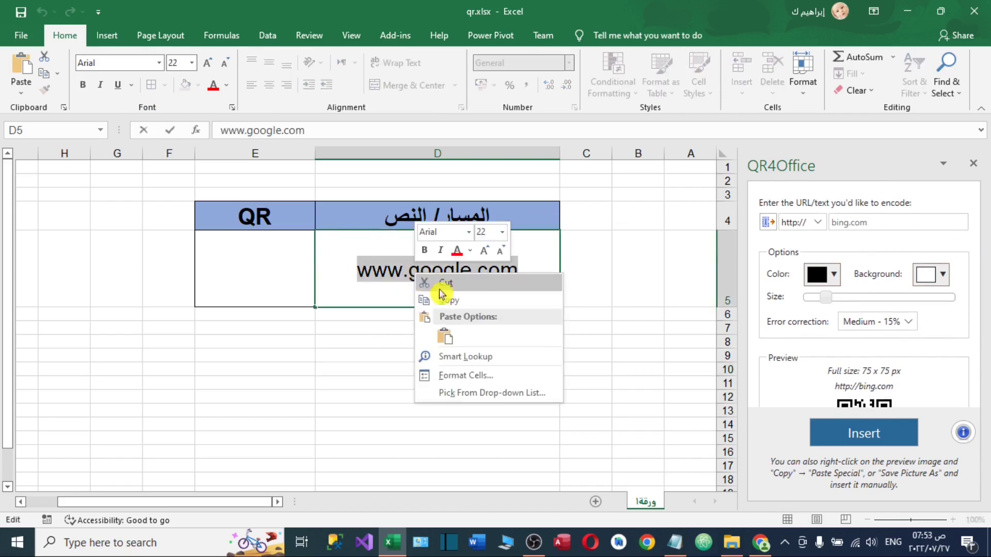
{"action": "left_click", "coordinate": [446, 296]}
{"action": "left_click", "coordinate": [859, 223]}
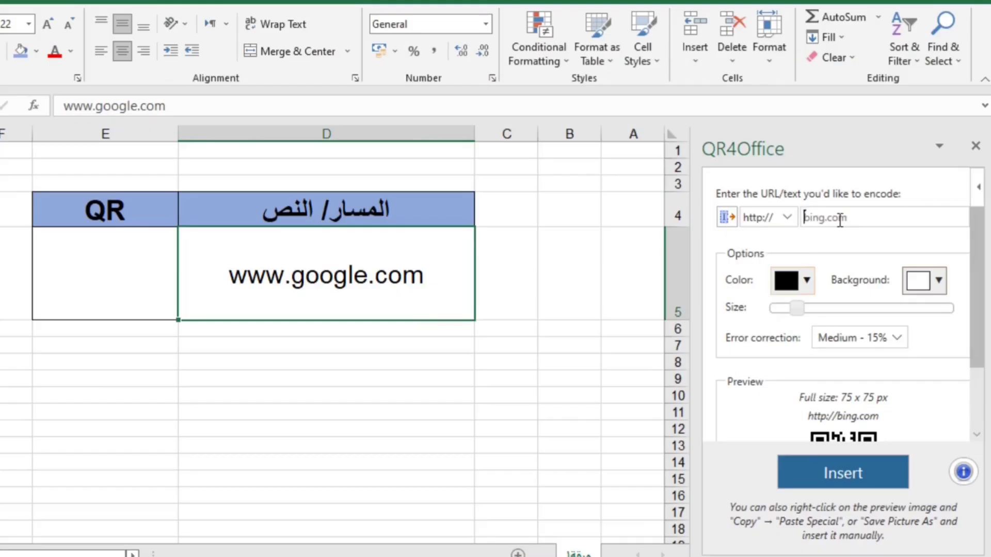
{"action": "key", "text": "ctrl+v"}
{"action": "scroll", "coordinate": [877, 296], "scroll_direction": "down", "scroll_amount": 2}
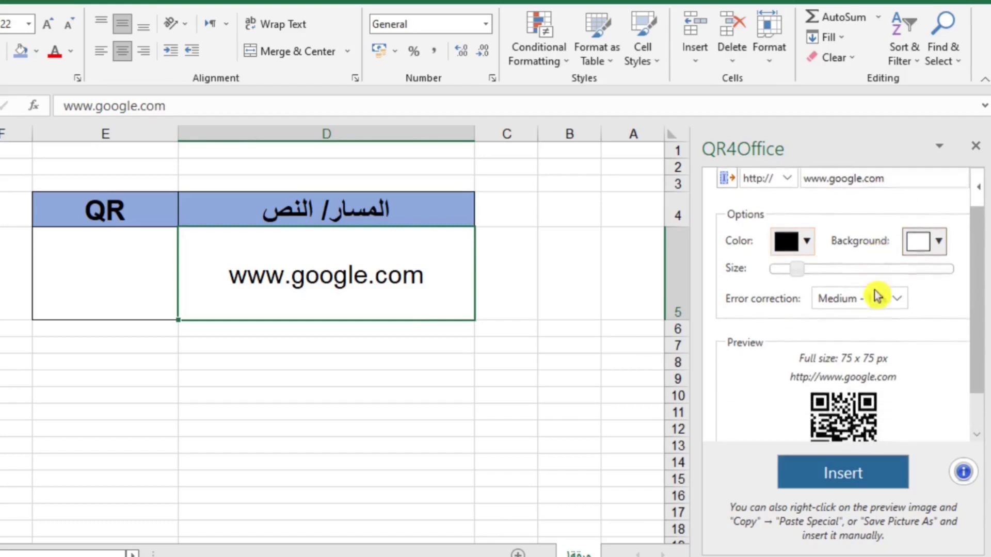
{"action": "scroll", "coordinate": [876, 292], "scroll_direction": "down", "scroll_amount": 2}
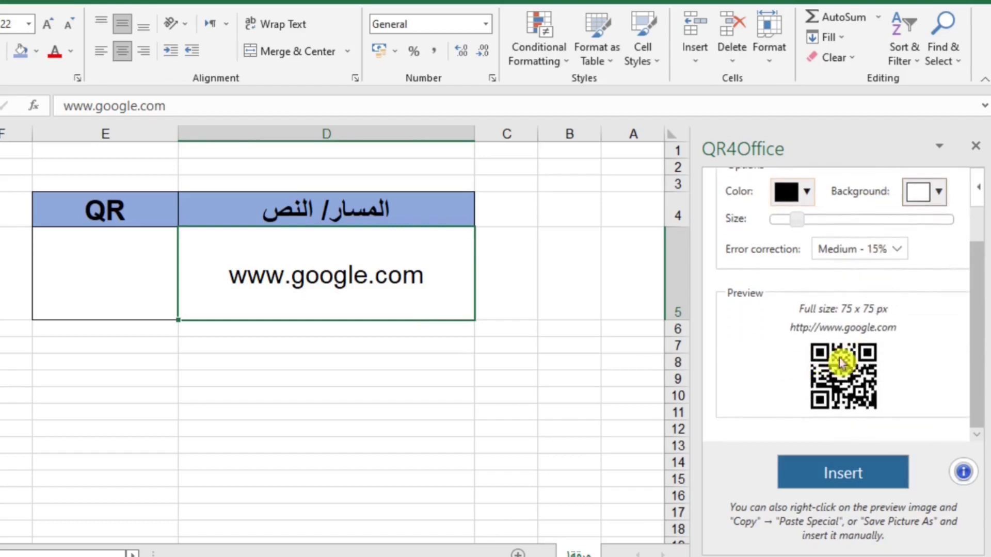
{"action": "scroll", "coordinate": [842, 309], "scroll_direction": "up", "scroll_amount": 4}
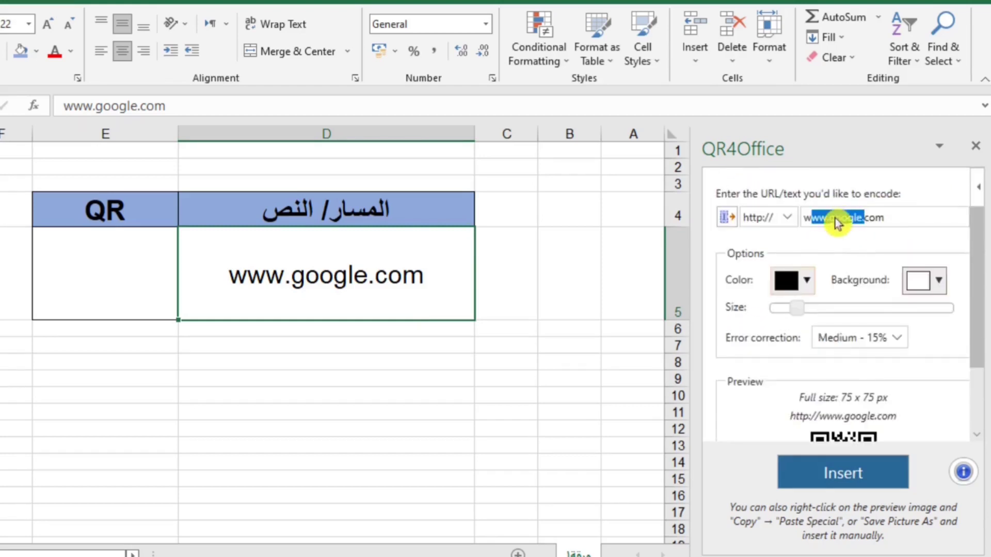
{"action": "left_click", "coordinate": [936, 281]}
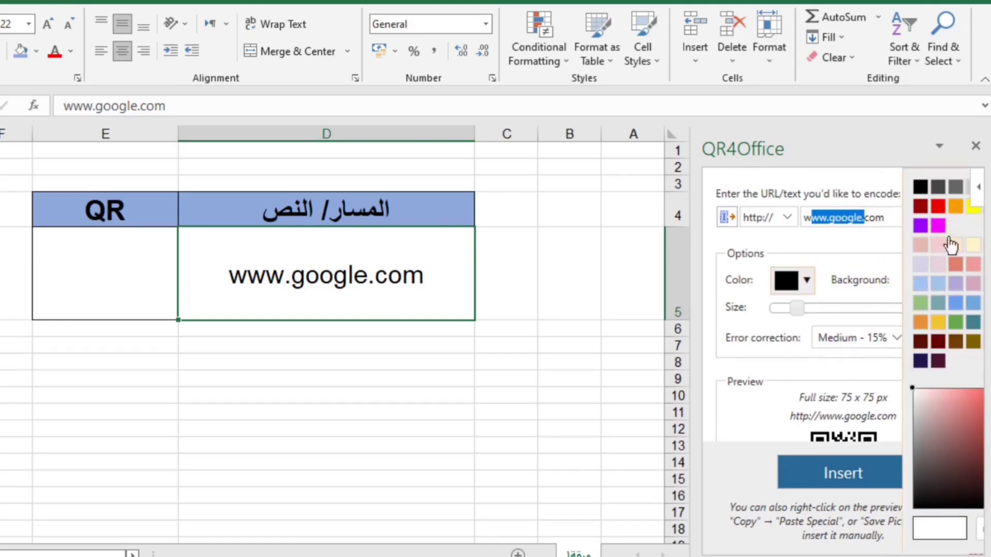
{"action": "left_click", "coordinate": [919, 301]}
{"action": "scroll", "coordinate": [917, 302], "scroll_direction": "down", "scroll_amount": 2}
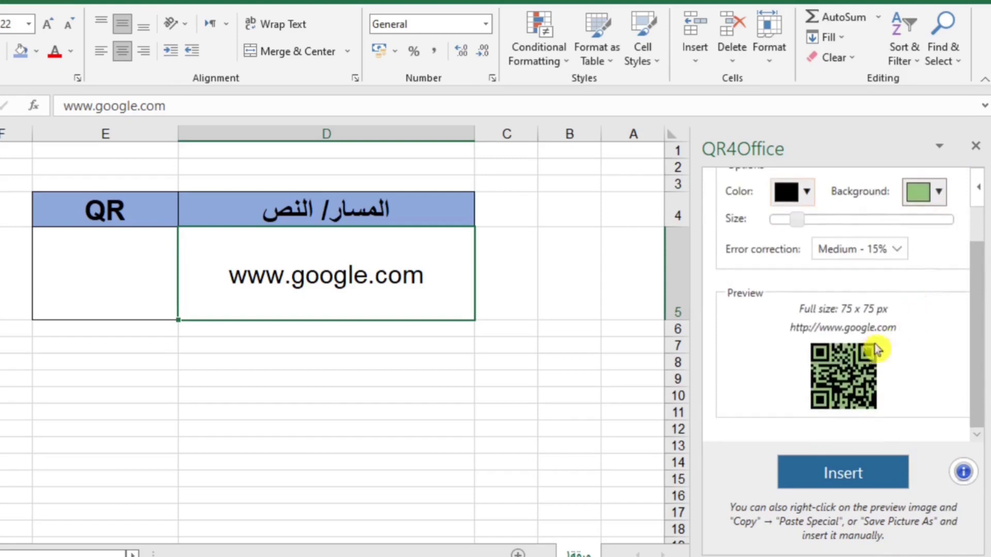
{"action": "scroll", "coordinate": [917, 302], "scroll_direction": "up", "scroll_amount": 1}
Set the QR code colour to black and enlarge it to 125 x 125 px.
{"action": "left_click", "coordinate": [808, 235]}
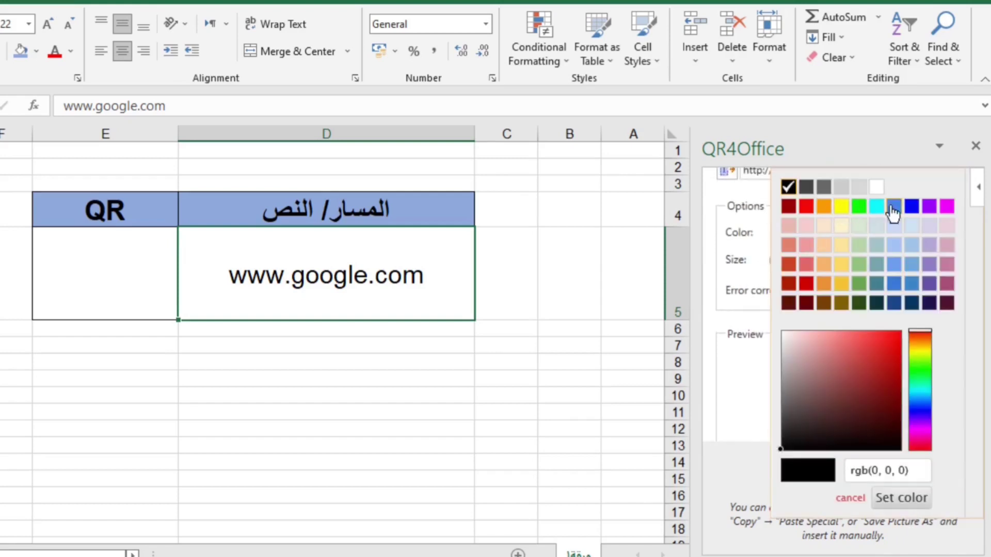
{"action": "left_click", "coordinate": [877, 269]}
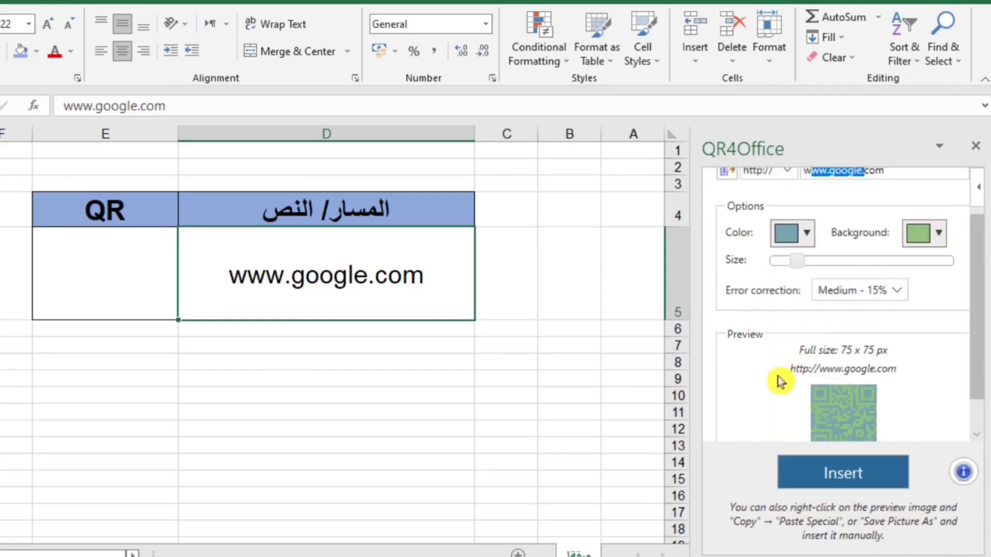
{"action": "left_click", "coordinate": [806, 235]}
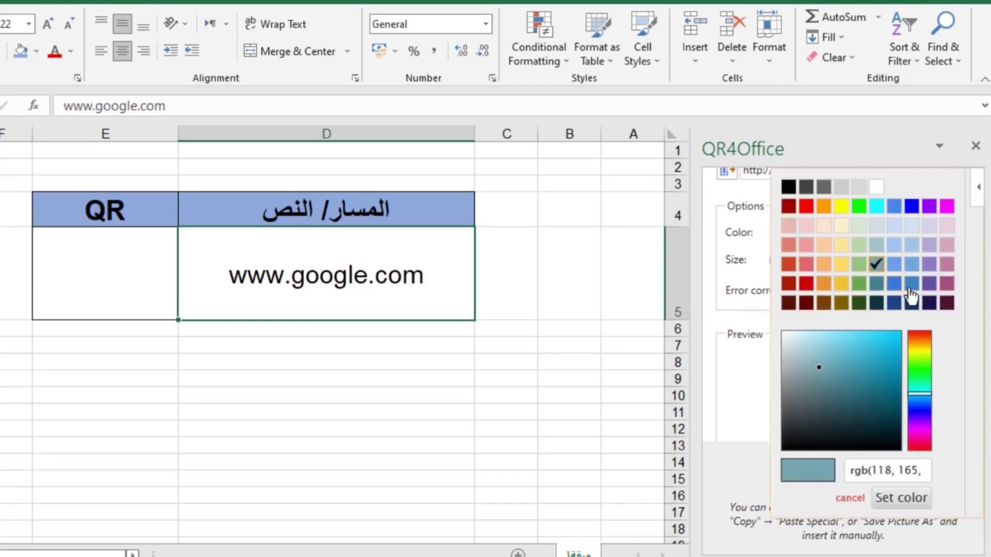
{"action": "left_click", "coordinate": [928, 288]}
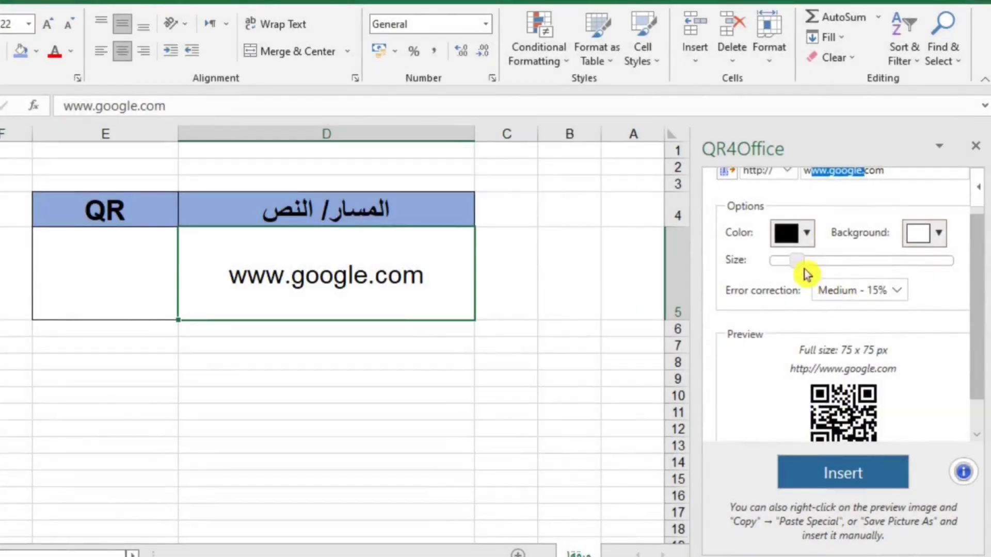
{"action": "left_click_drag", "start_coordinate": [797, 265], "coordinate": [820, 268]}
{"action": "scroll", "coordinate": [923, 316], "scroll_direction": "down", "scroll_amount": 2}
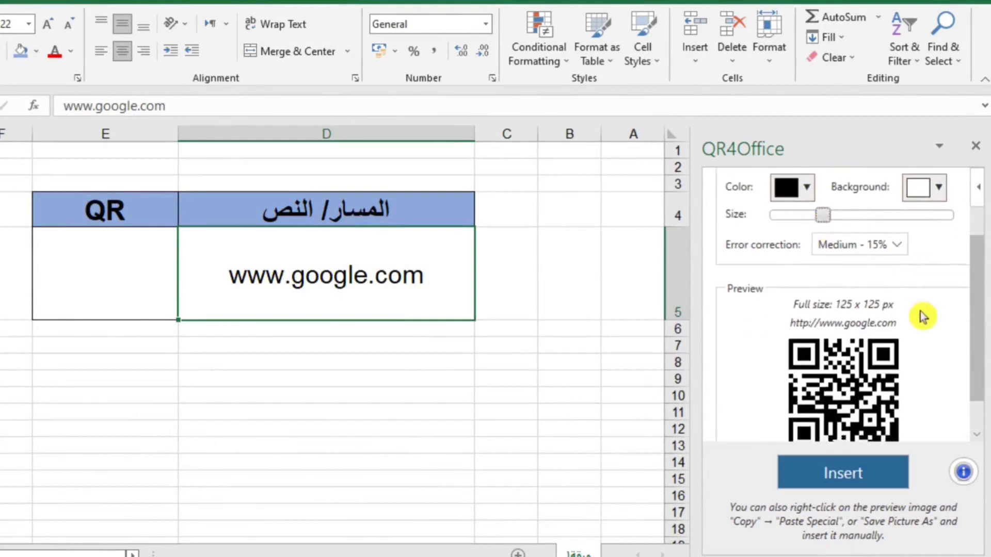
{"action": "scroll", "coordinate": [924, 316], "scroll_direction": "up", "scroll_amount": 2}
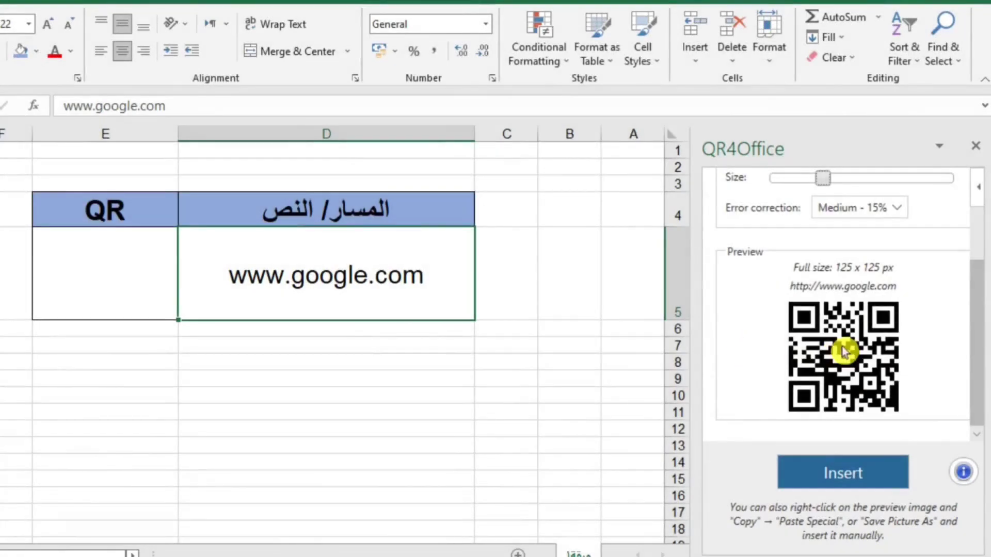
{"action": "left_click", "coordinate": [123, 277]}
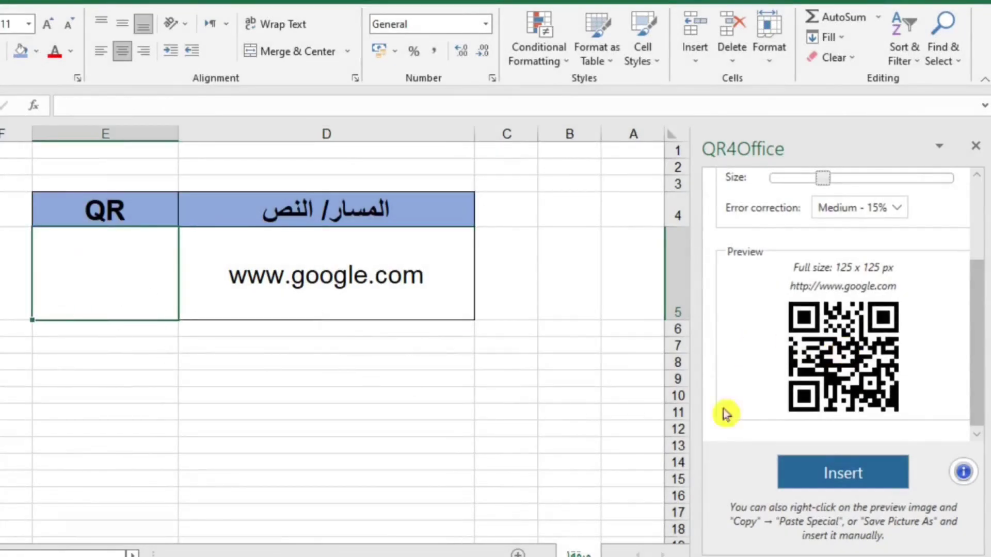
{"action": "left_click", "coordinate": [838, 471]}
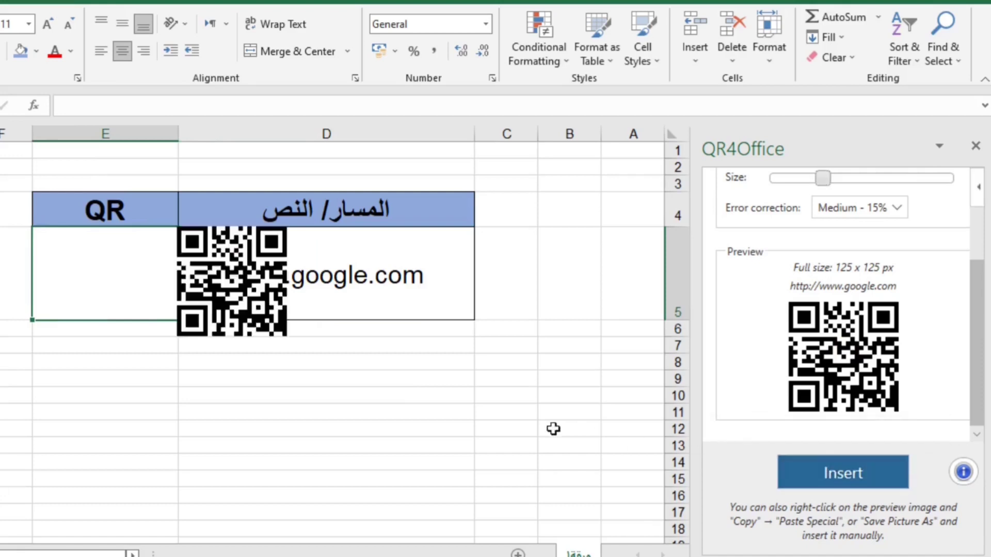
{"action": "mouse_move", "coordinate": [210, 265]}
{"action": "left_mouse_down"}
{"action": "mouse_move", "coordinate": [196, 343]}
{"action": "mouse_move", "coordinate": [364, 399]}
{"action": "mouse_move", "coordinate": [103, 290]}
{"action": "left_mouse_up"}
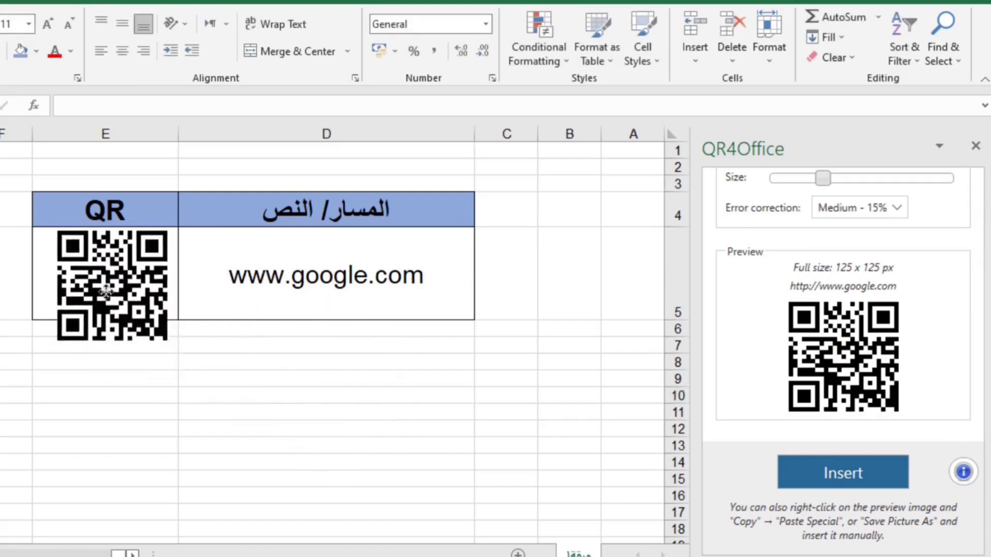
{"action": "left_click_drag", "start_coordinate": [107, 339], "coordinate": [106, 317]}
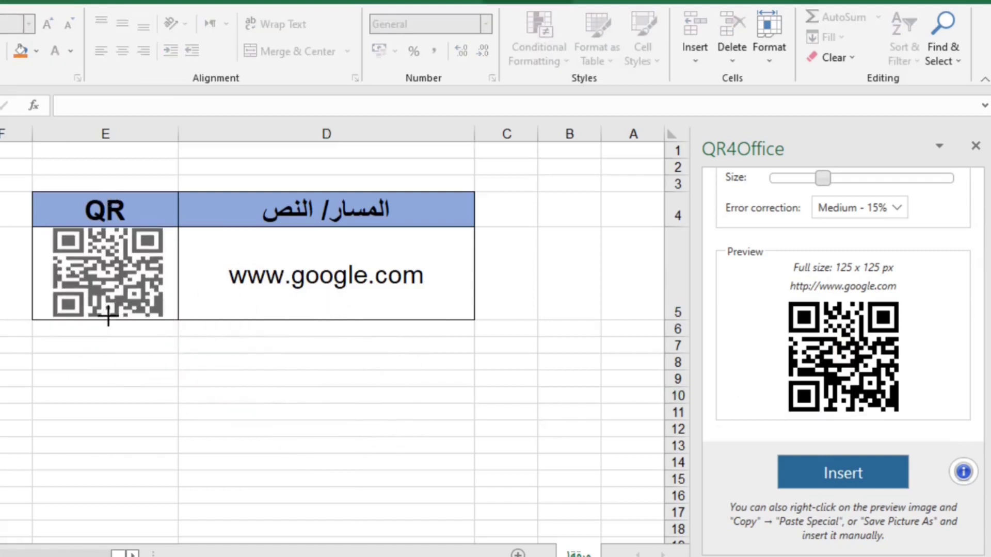
{"action": "left_click_drag", "start_coordinate": [165, 281], "coordinate": [153, 281]}
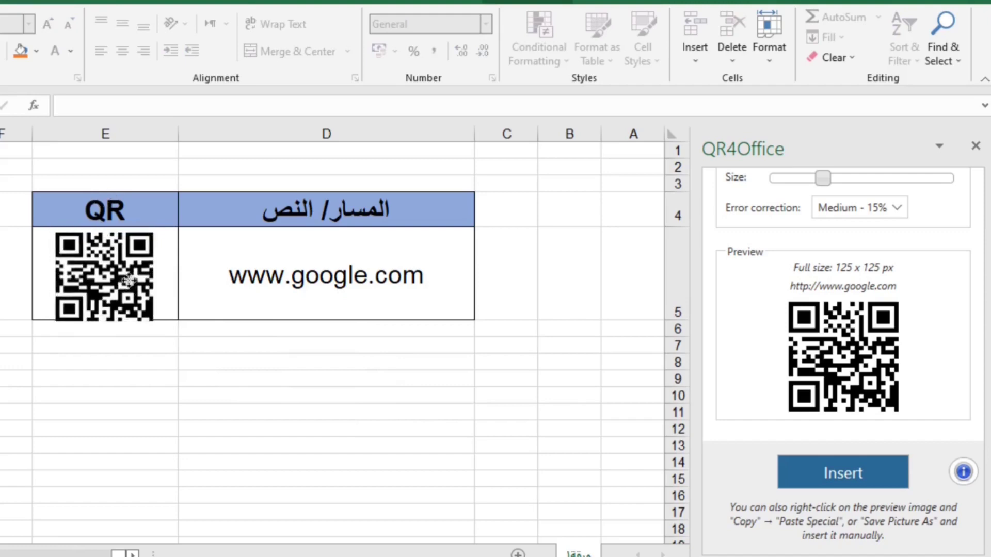
{"action": "left_click_drag", "start_coordinate": [102, 327], "coordinate": [113, 328]}
{"action": "left_click", "coordinate": [113, 329]}
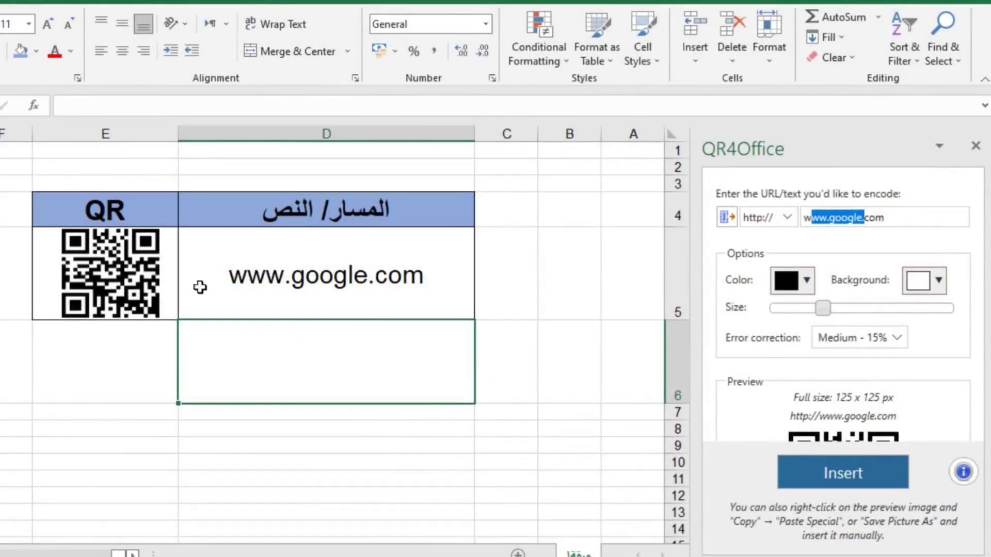
Enter the Arabic sentence 'هلامجلةثقافية' in D6 and apply D5's formatting to it.
{"action": "double_click", "coordinate": [301, 387]}
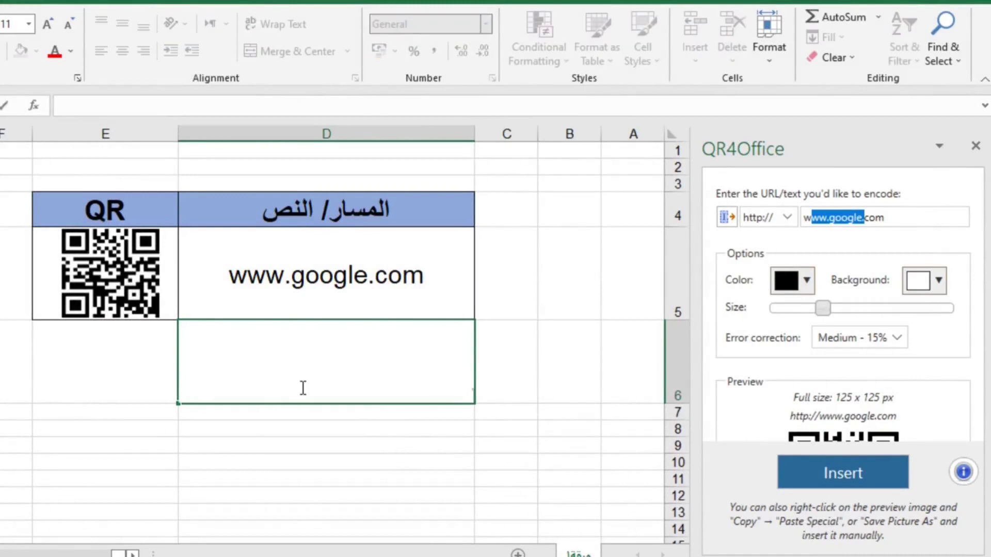
{"action": "type", "text": "هلاً بكم"}
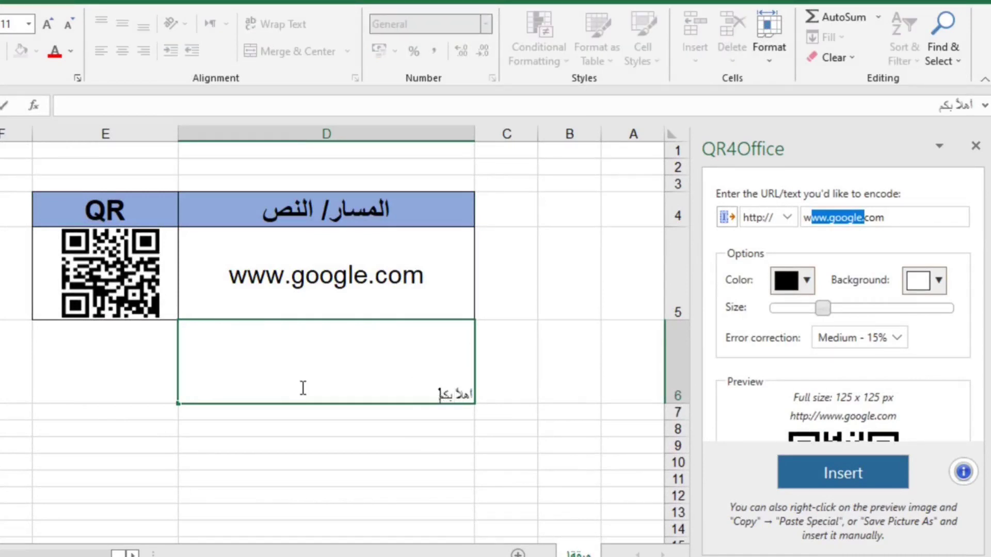
{"action": "type", "text": "جلة"}
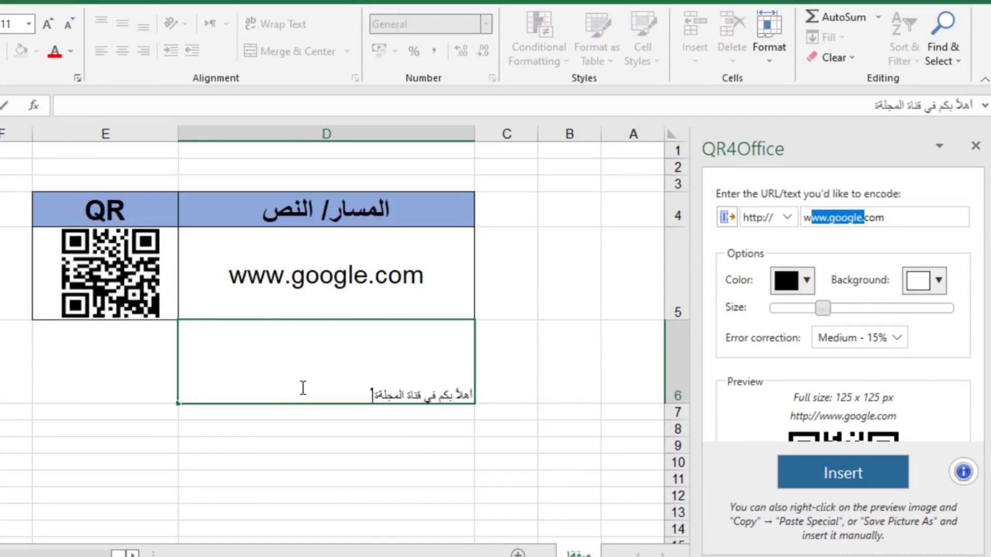
{"action": "type", "text": " الثقافية"}
{"action": "key", "text": "Return"}
{"action": "left_click", "coordinate": [284, 280]}
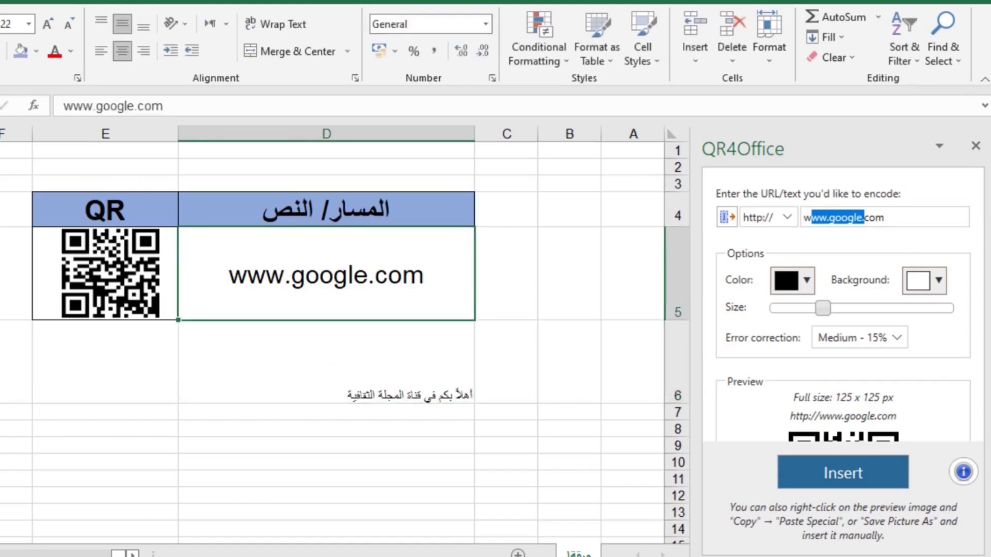
{"action": "left_click", "coordinate": [206, 350]}
{"action": "double_click", "coordinate": [377, 369]}
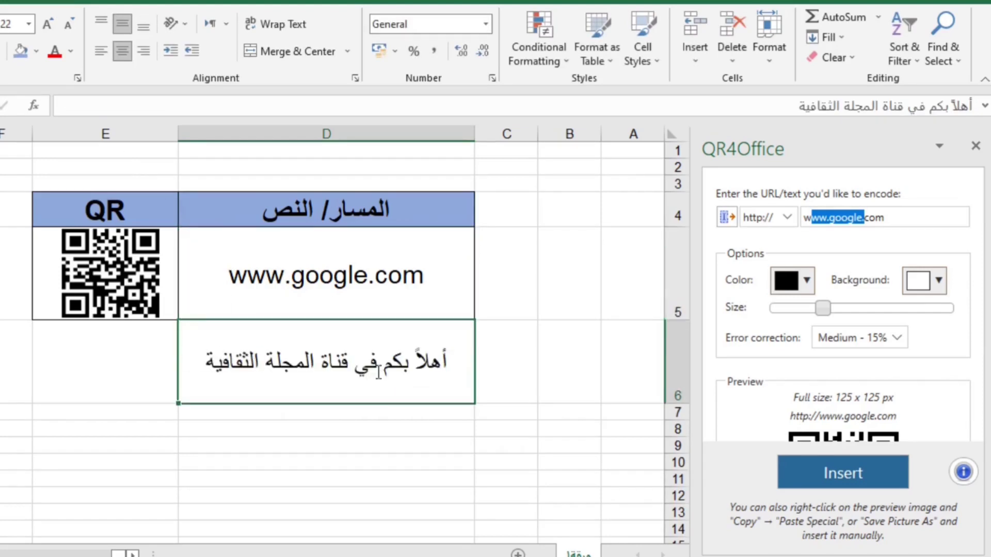
Replace QR4Office's text with D6's Arabic sentence and set the protocol to custom.
{"action": "left_click_drag", "start_coordinate": [212, 374], "coordinate": [469, 346]}
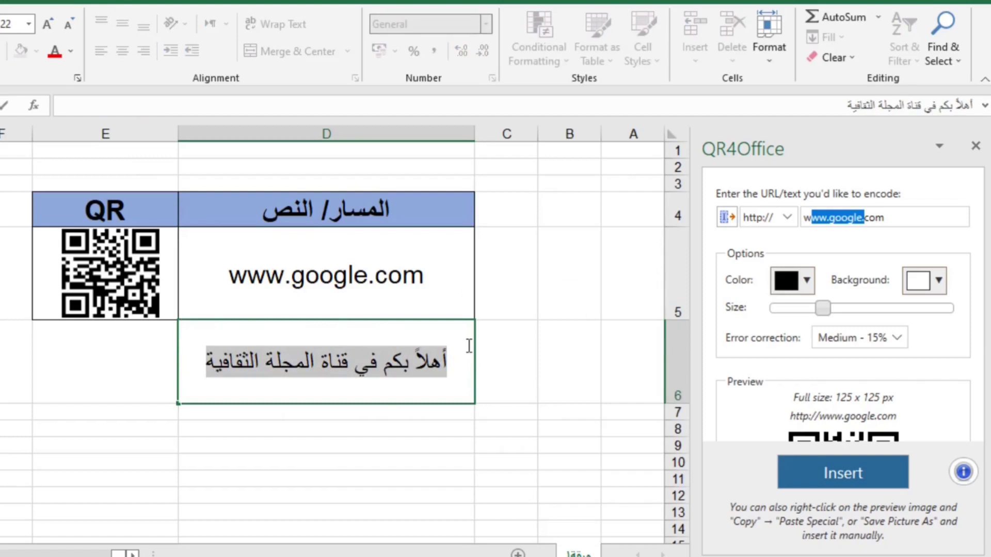
{"action": "key", "text": "ctrl+c"}
{"action": "left_click", "coordinate": [831, 217]}
{"action": "key", "text": "ctrl+a"}
{"action": "key", "text": "ctrl+v"}
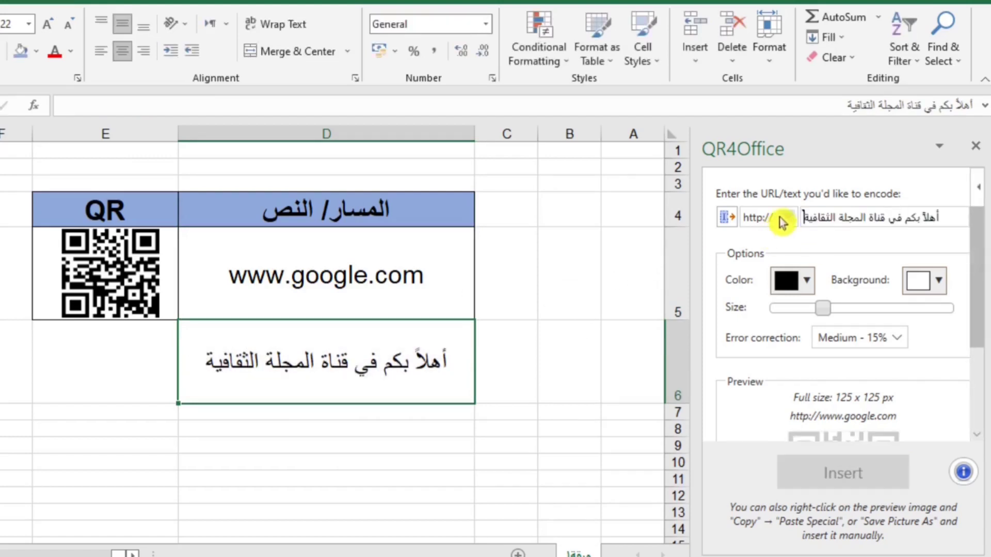
{"action": "left_click", "coordinate": [782, 220]}
{"action": "left_click", "coordinate": [770, 308]}
{"action": "left_click_drag", "start_coordinate": [975, 273], "coordinate": [976, 310]}
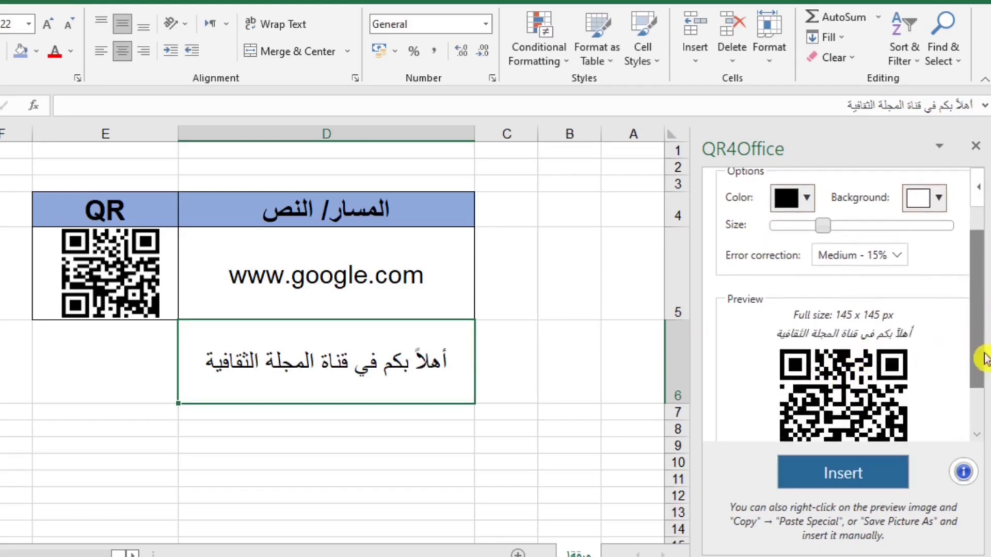
{"action": "left_click_drag", "start_coordinate": [984, 359], "coordinate": [983, 390]}
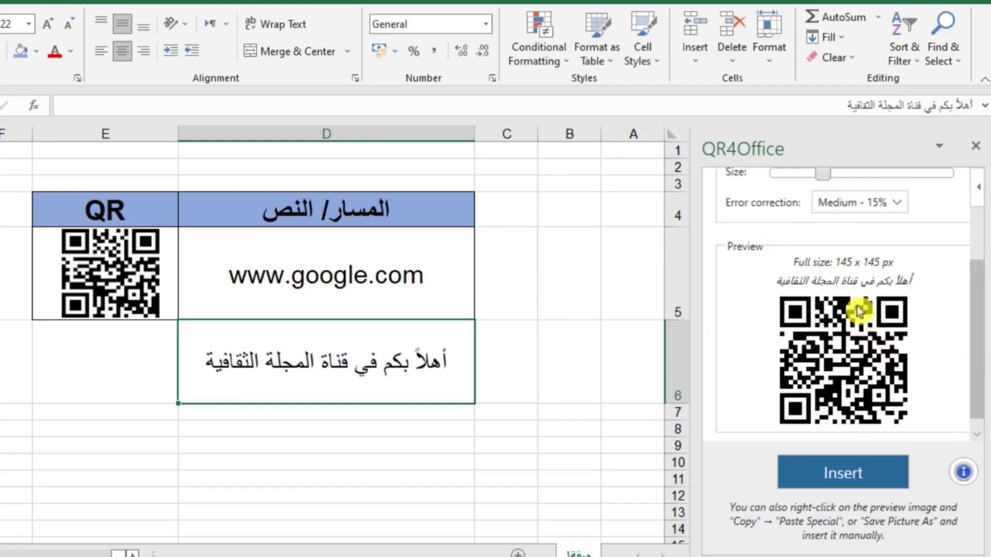
Insert the Arabic-text QR code, shrink it into cell E6, and make row 6 taller.
{"action": "left_click", "coordinate": [812, 458]}
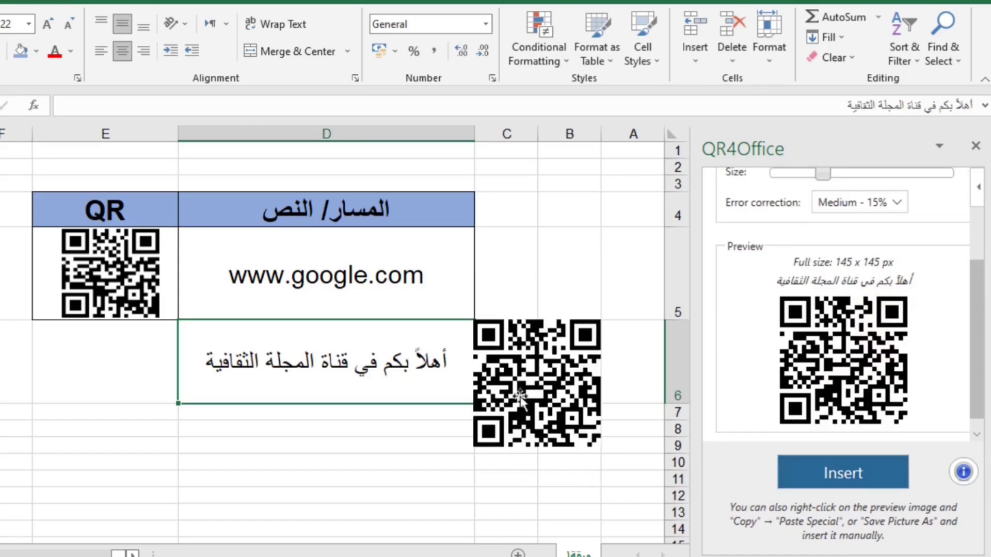
{"action": "left_click", "coordinate": [473, 326]}
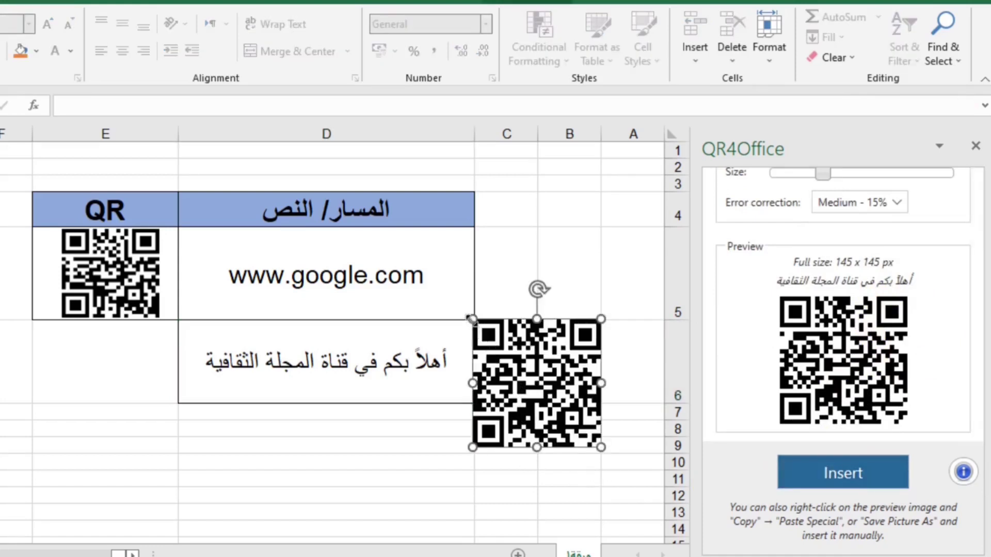
{"action": "mouse_move", "coordinate": [473, 326]}
{"action": "left_mouse_down"}
{"action": "mouse_move", "coordinate": [513, 372]}
{"action": "mouse_move", "coordinate": [77, 352]}
{"action": "mouse_move", "coordinate": [87, 359]}
{"action": "left_mouse_up"}
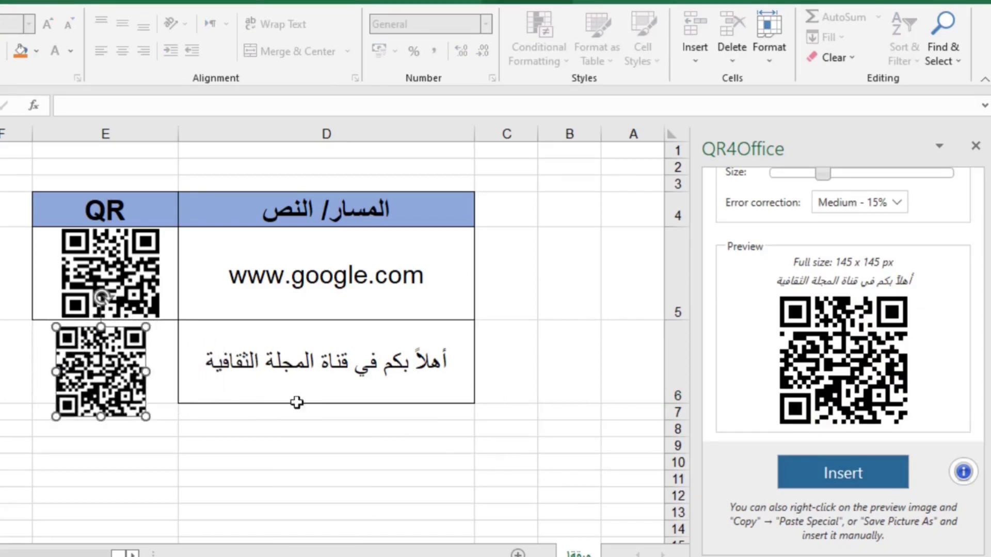
{"action": "left_click_drag", "start_coordinate": [659, 403], "coordinate": [671, 438]}
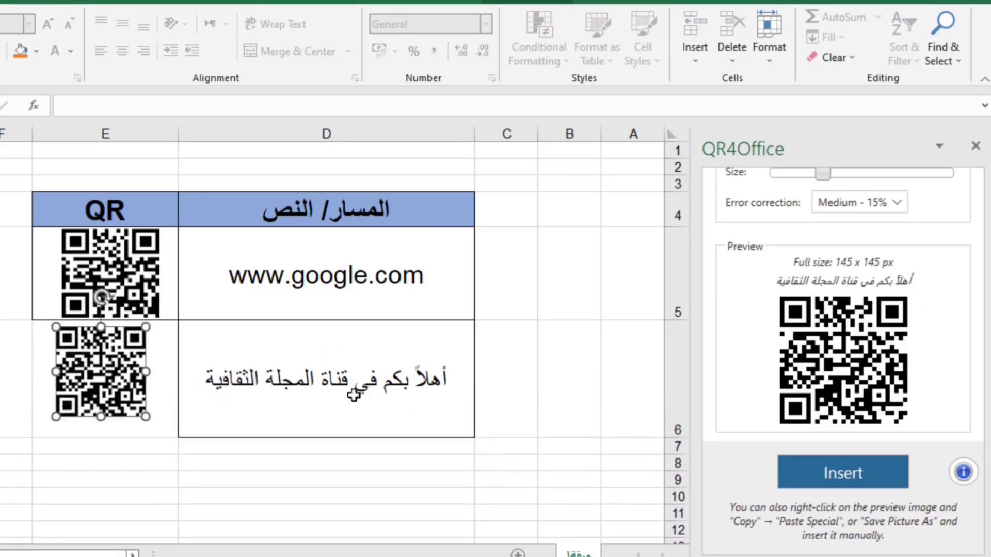
{"action": "left_click_drag", "start_coordinate": [133, 371], "coordinate": [136, 384]}
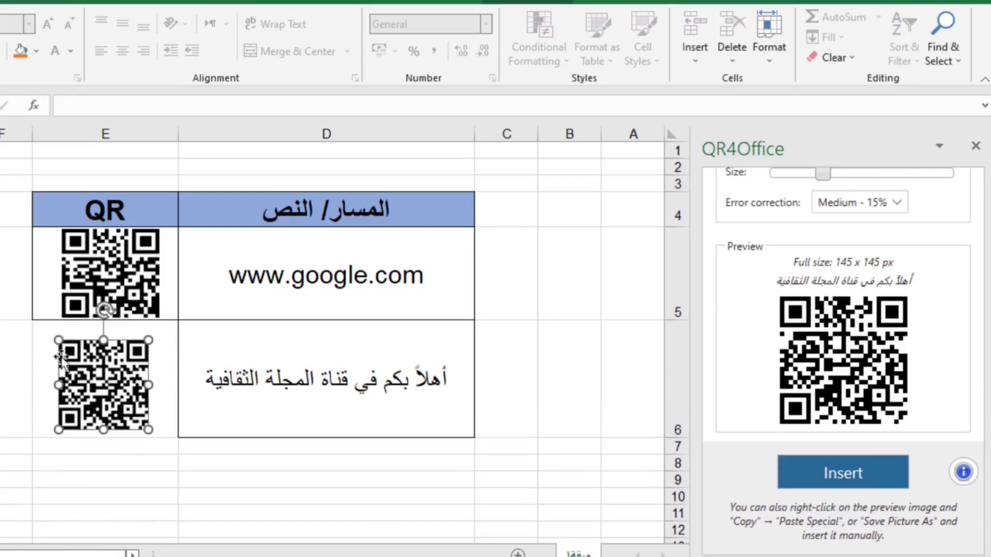
{"action": "key", "text": "Escape"}
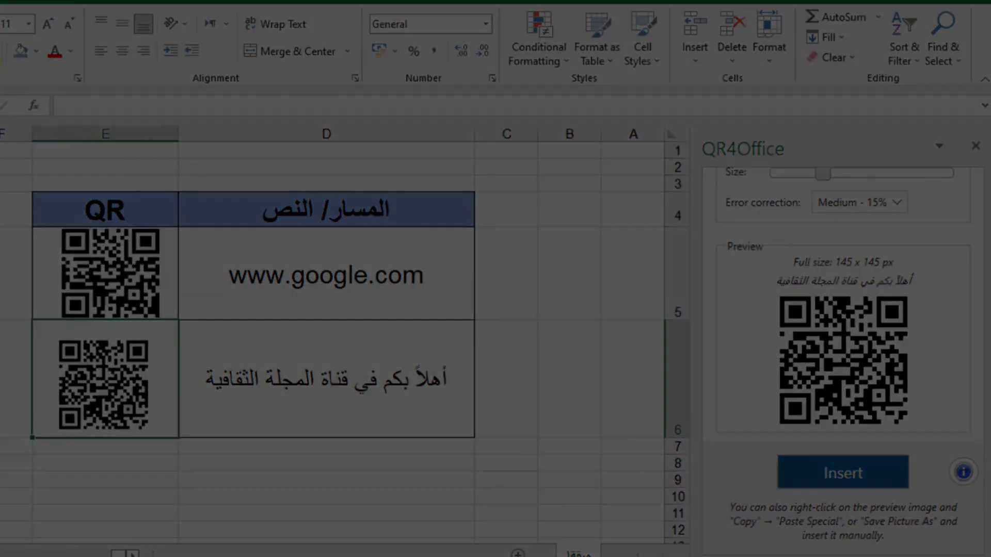